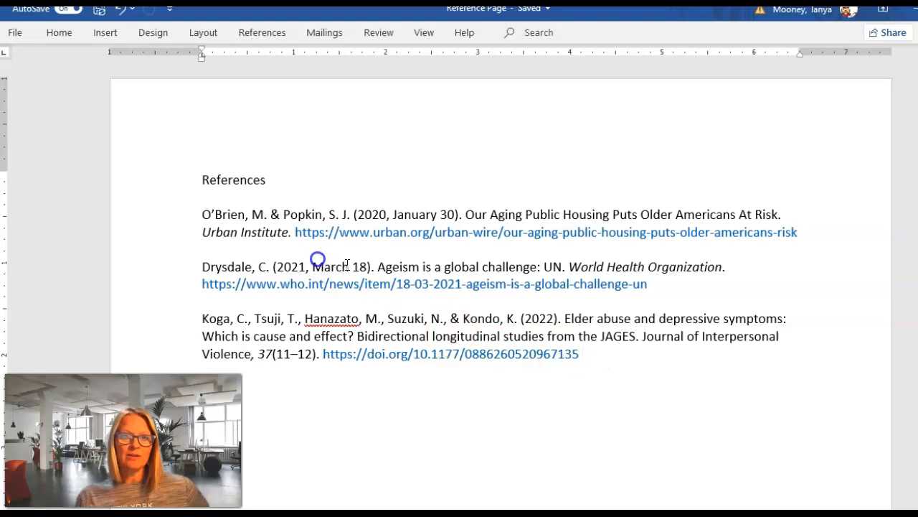
Change the font of the References heading and all three entries to Times New Roman, size 12.
left_click_drag(596, 352, 185, 181)
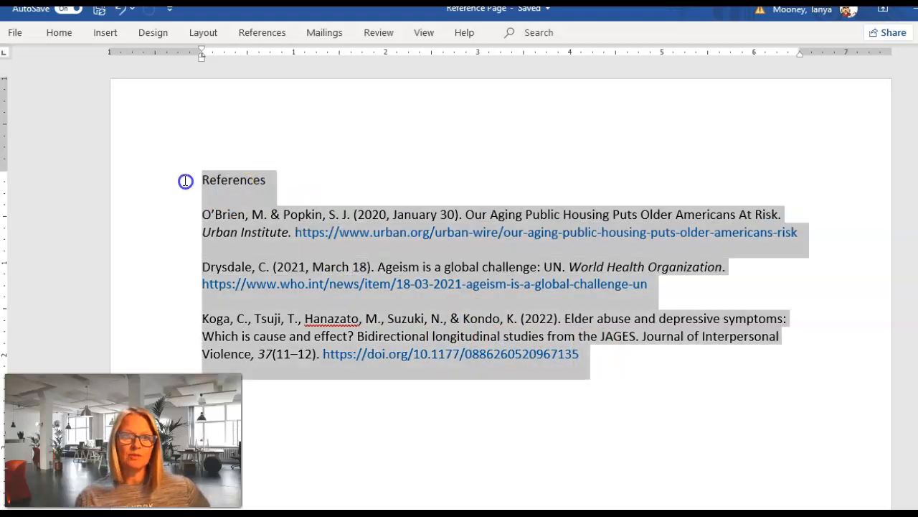
left_click(60, 33)
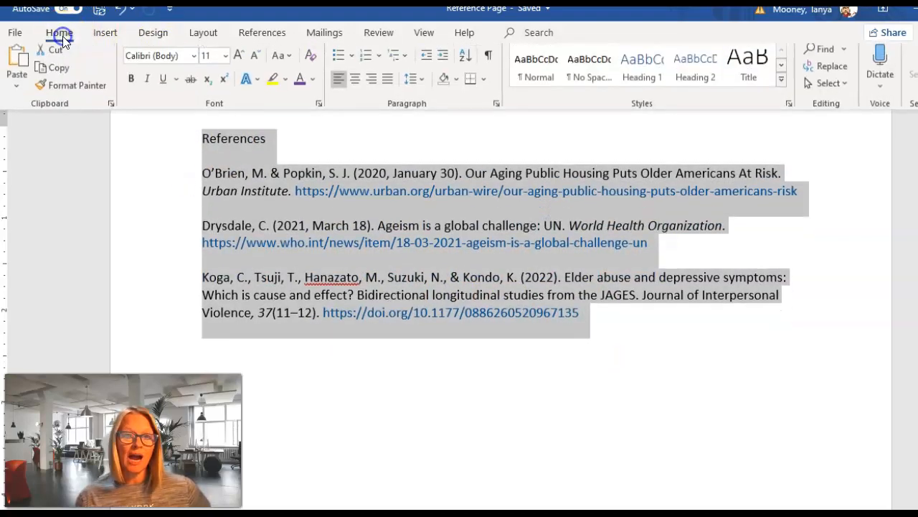
left_click(192, 63)
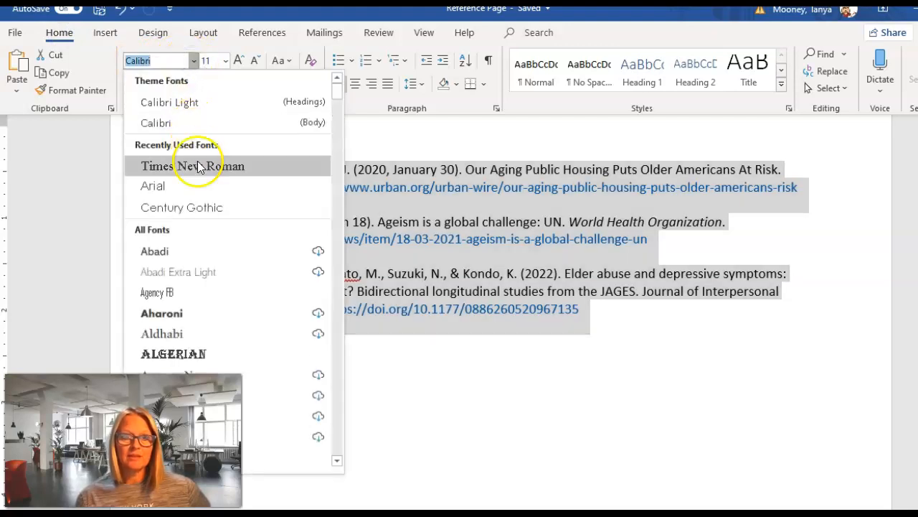
left_click(194, 162)
left_click(225, 60)
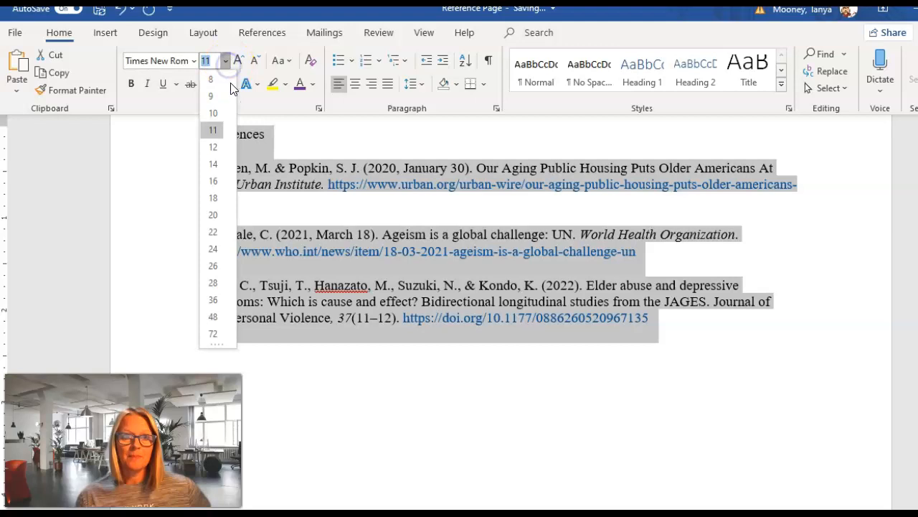
left_click(217, 149)
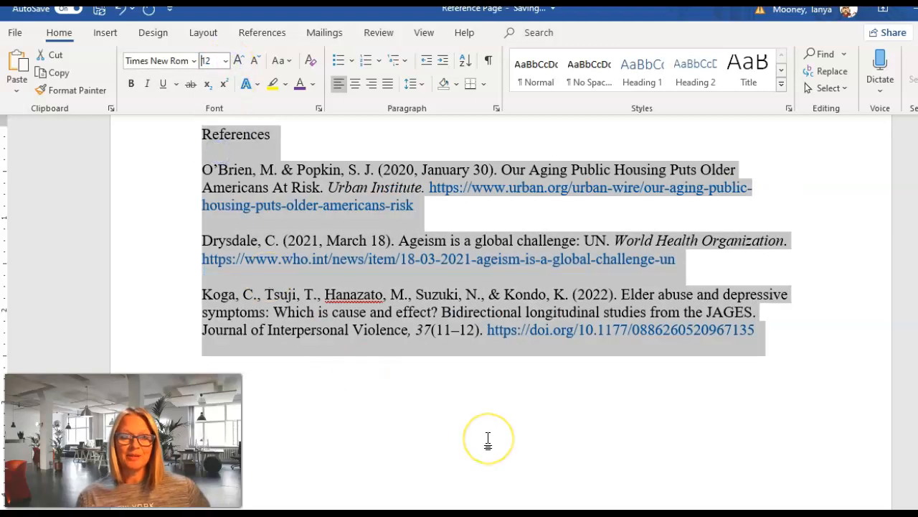
left_click(488, 438)
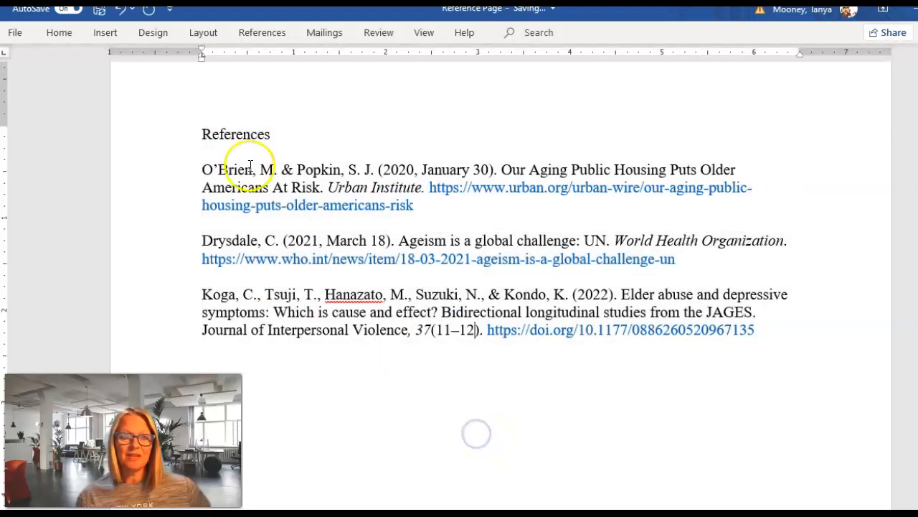
Center the References heading on the page.
left_click(60, 34)
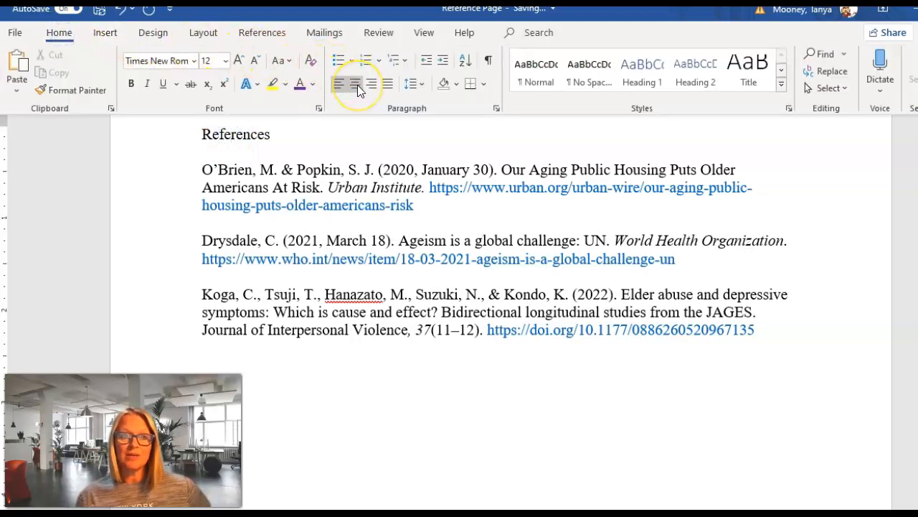
left_click(356, 84)
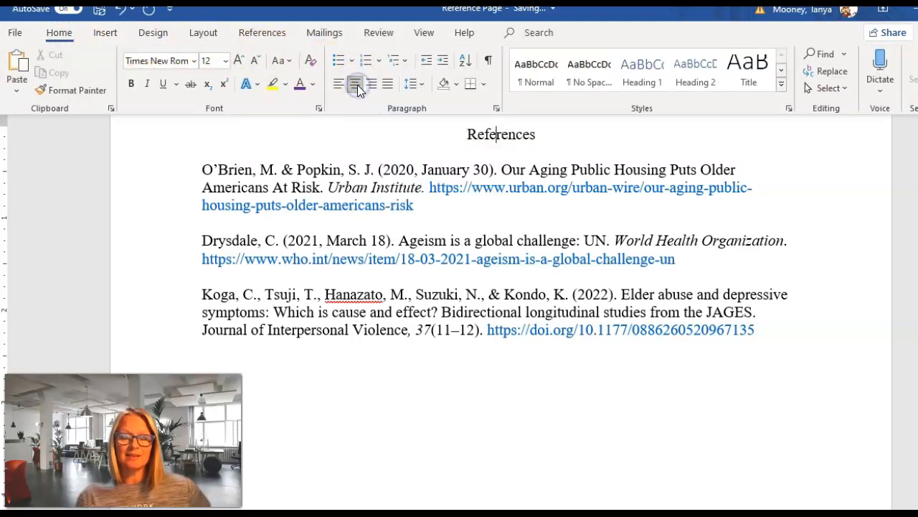
left_click(400, 416)
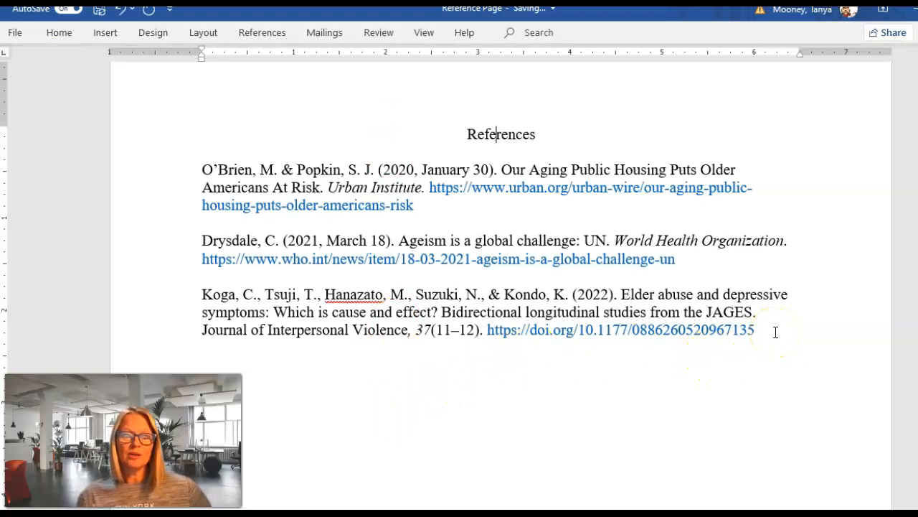
Select all three reference entries below the heading, leaving out the heading itself.
left_click(203, 168)
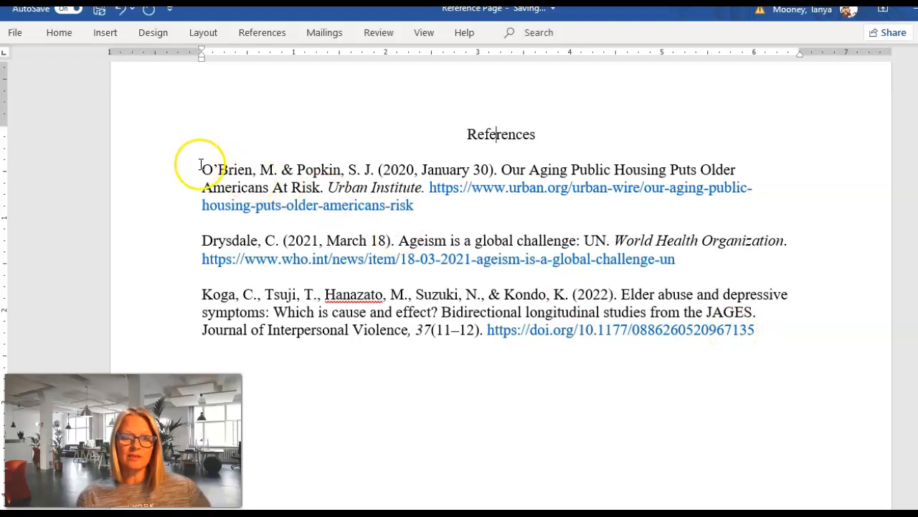
left_click_drag(757, 333, 203, 169)
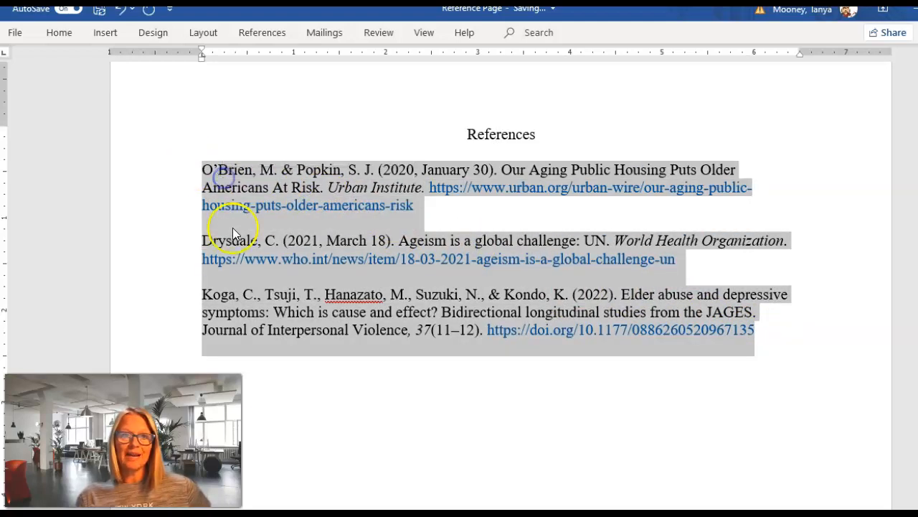
left_click(60, 32)
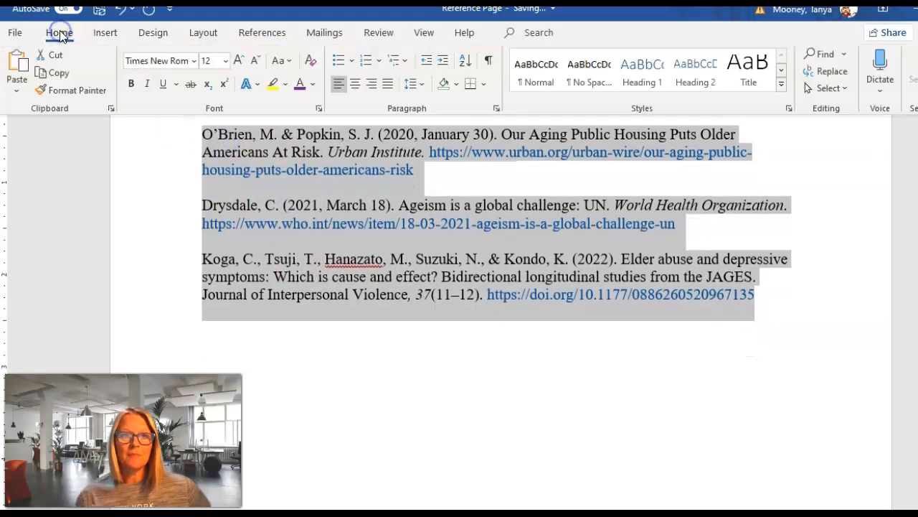
left_click(496, 110)
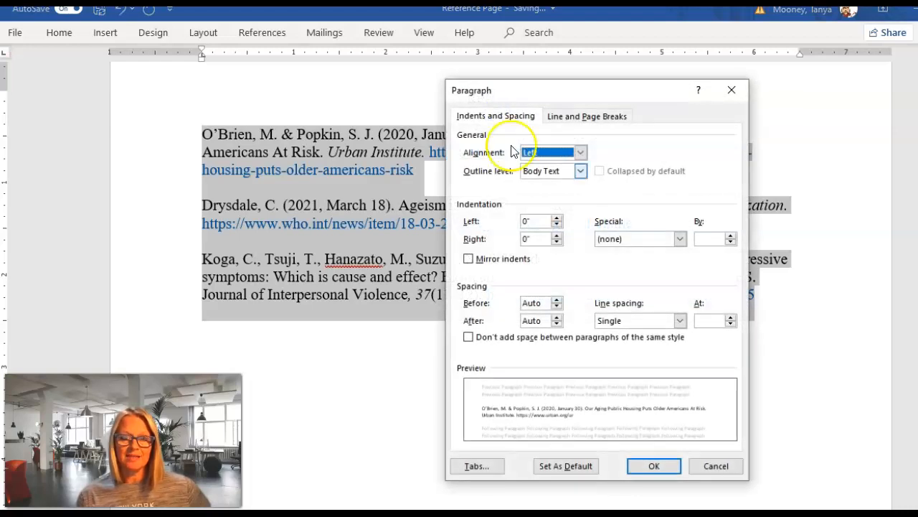
left_click(716, 465)
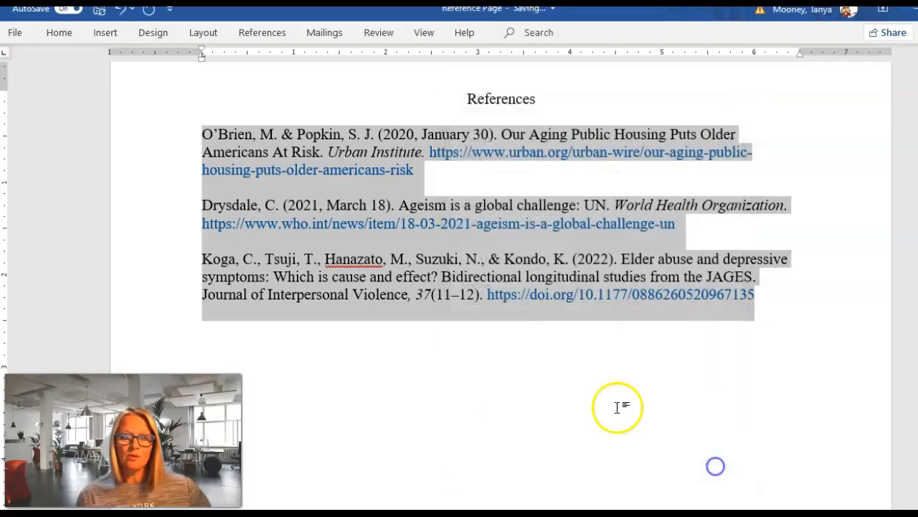
Set the line spacing of the three selected reference entries to Double.
right_click(427, 238)
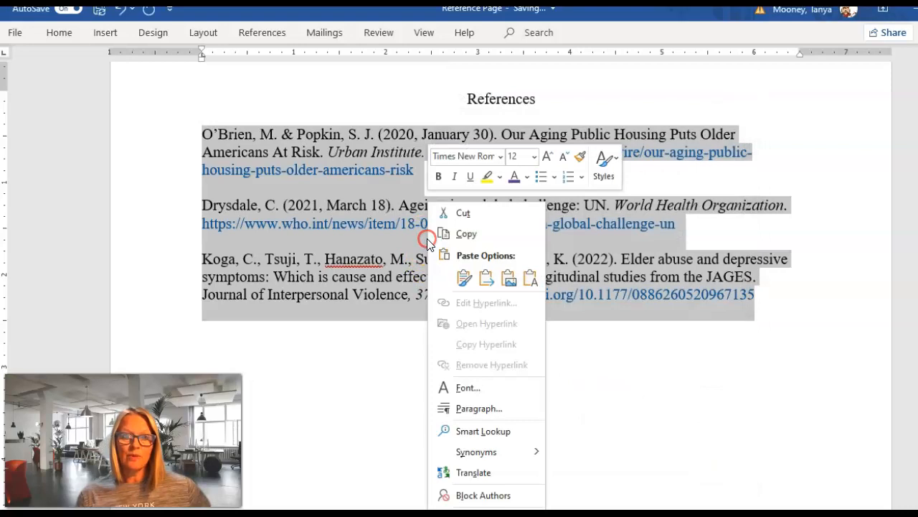
left_click(492, 414)
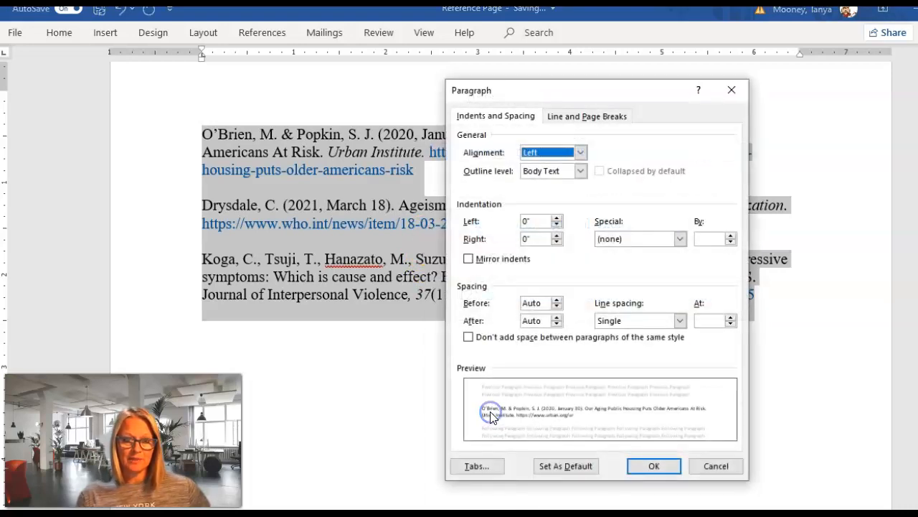
left_click(680, 320)
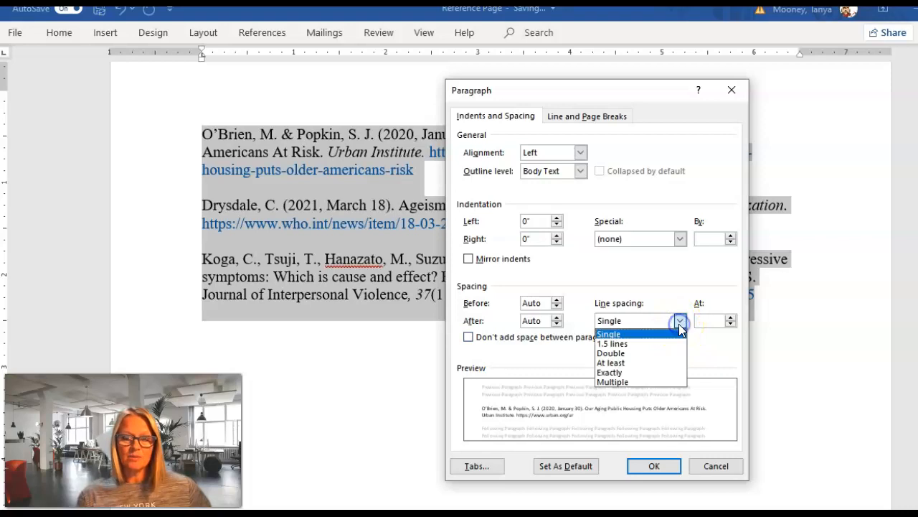
left_click(642, 352)
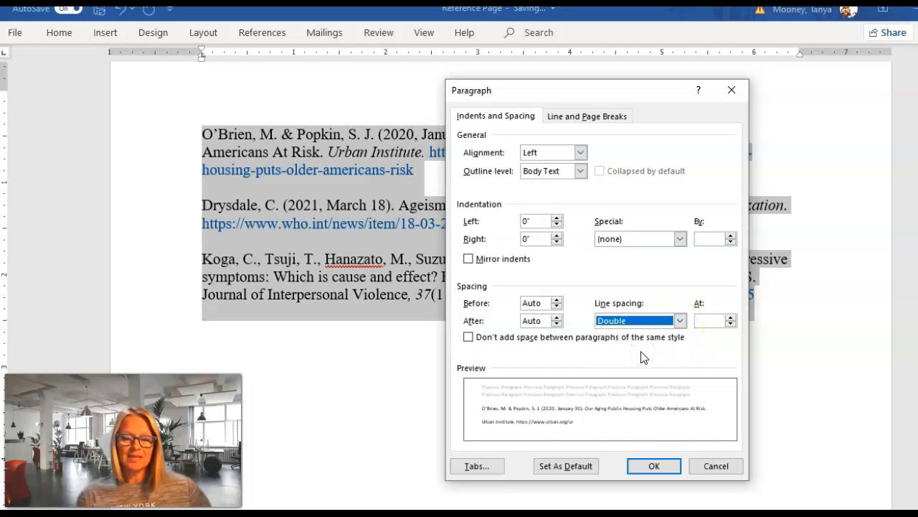
left_click(654, 466)
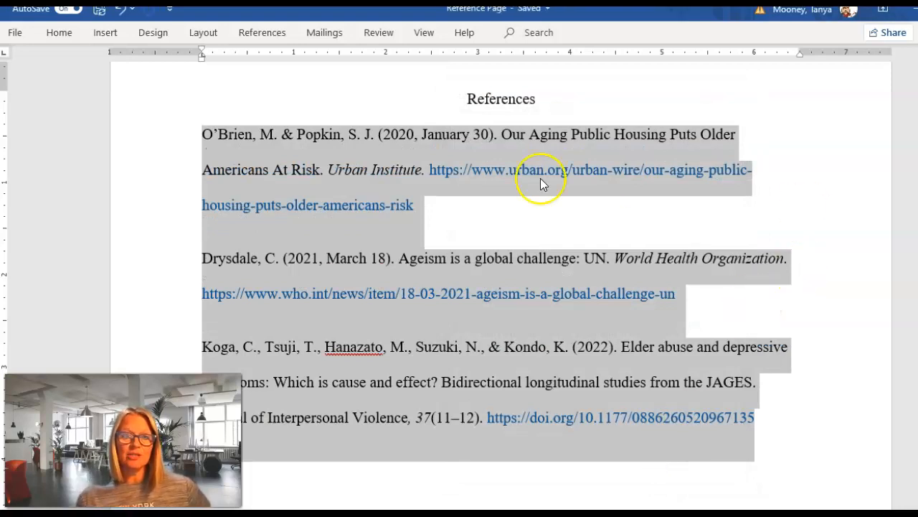
Apply a hanging indent of 0.5" to the first reference entry, the Urban Institute source.
left_click_drag(426, 204, 199, 138)
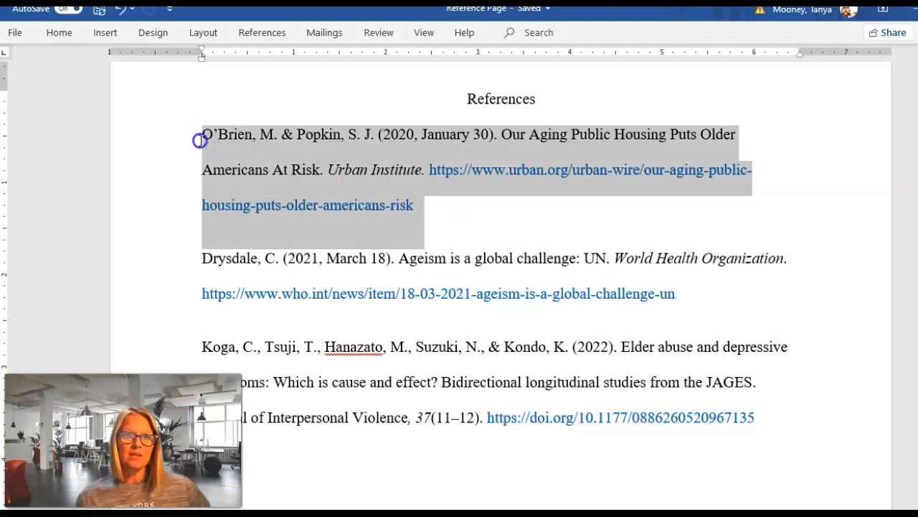
right_click(254, 148)
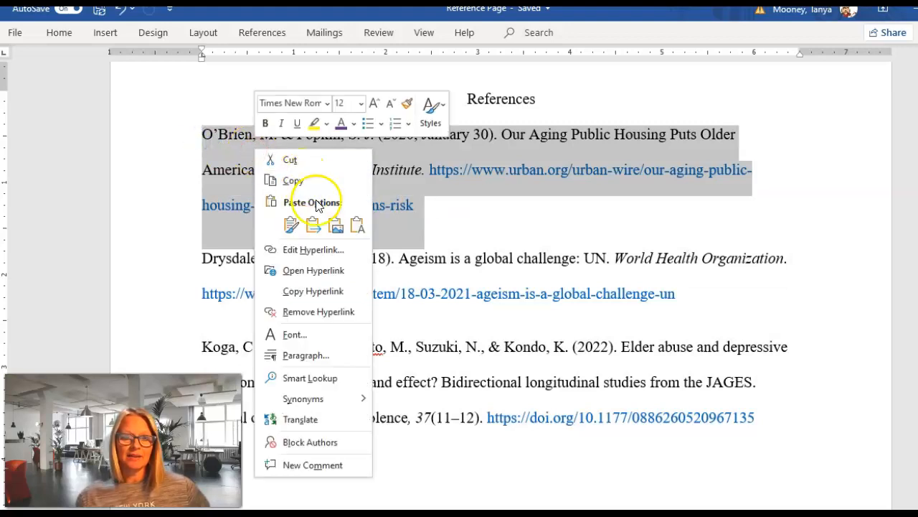
left_click(318, 357)
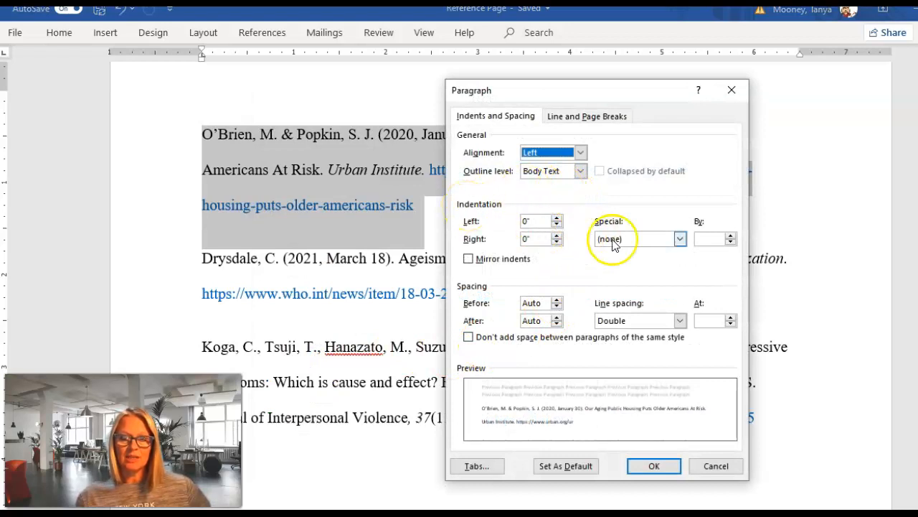
left_click(680, 240)
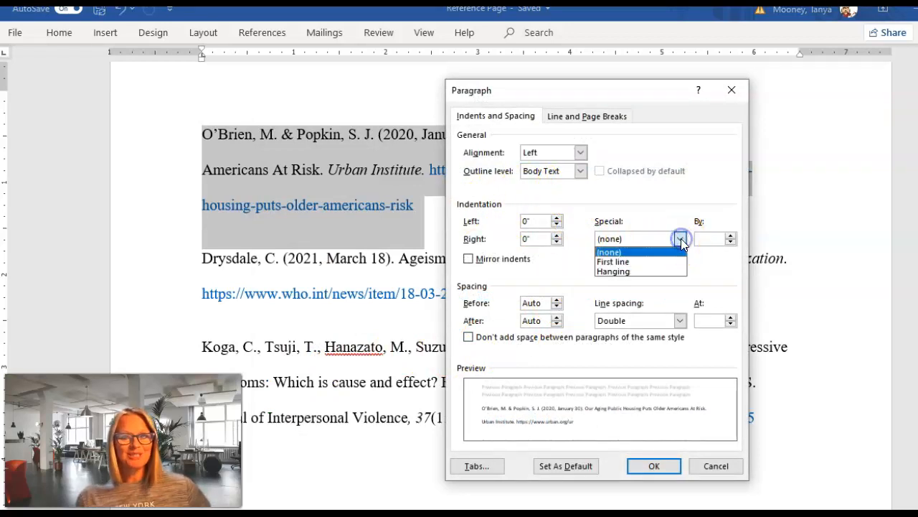
left_click(636, 273)
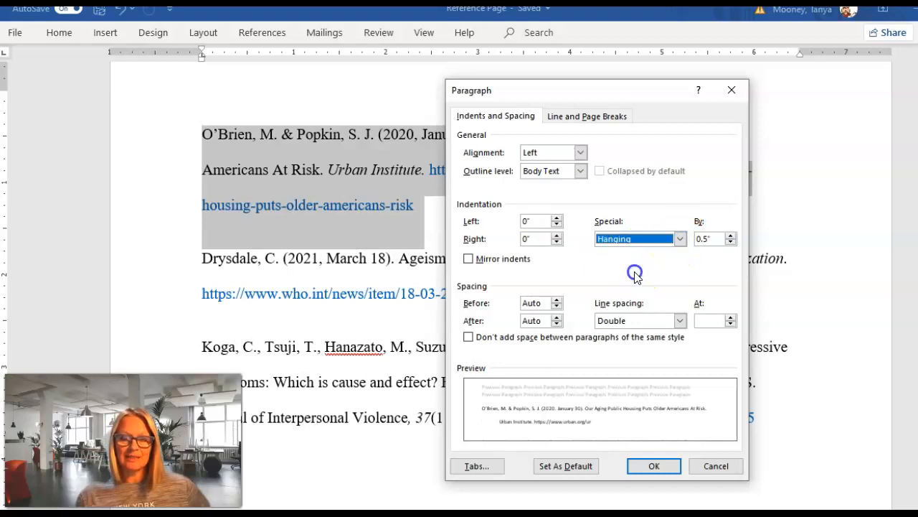
left_click(656, 467)
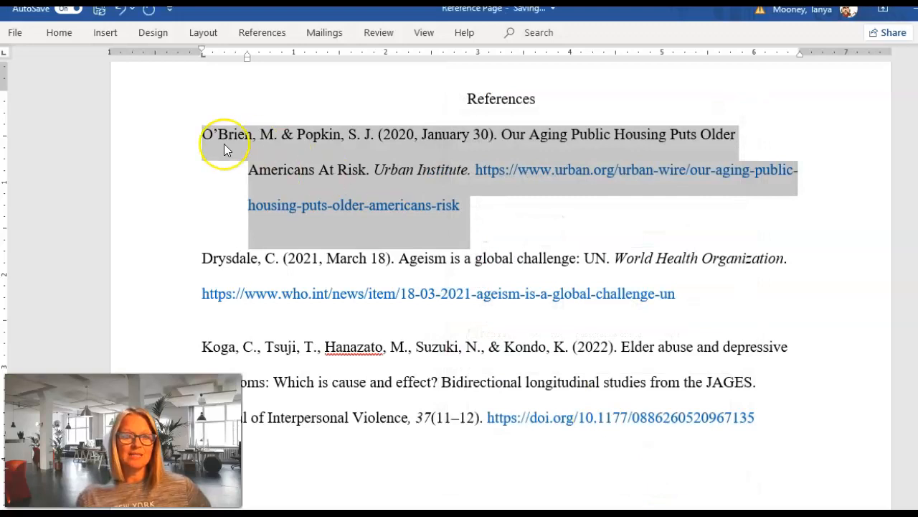
Apply a hanging indent of 0.5" to the second and third reference entries together.
left_click_drag(759, 419, 199, 268)
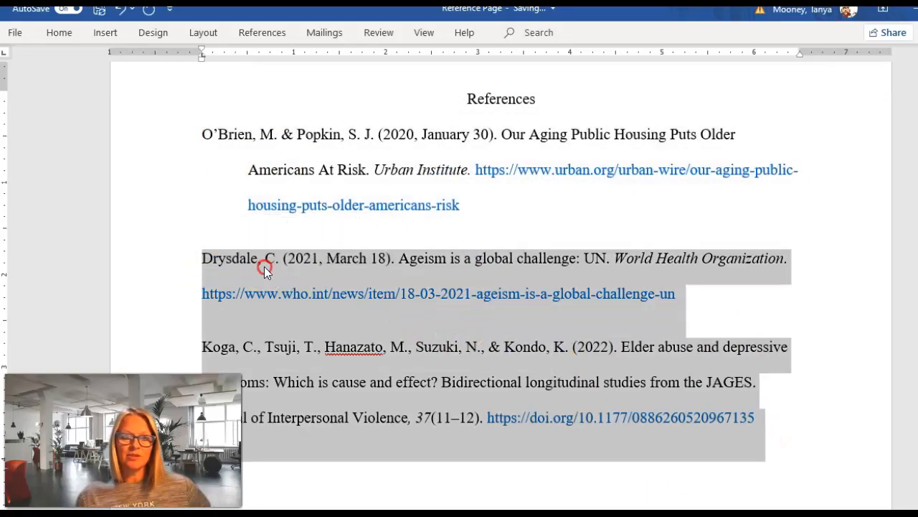
right_click(264, 267)
left_click(317, 409)
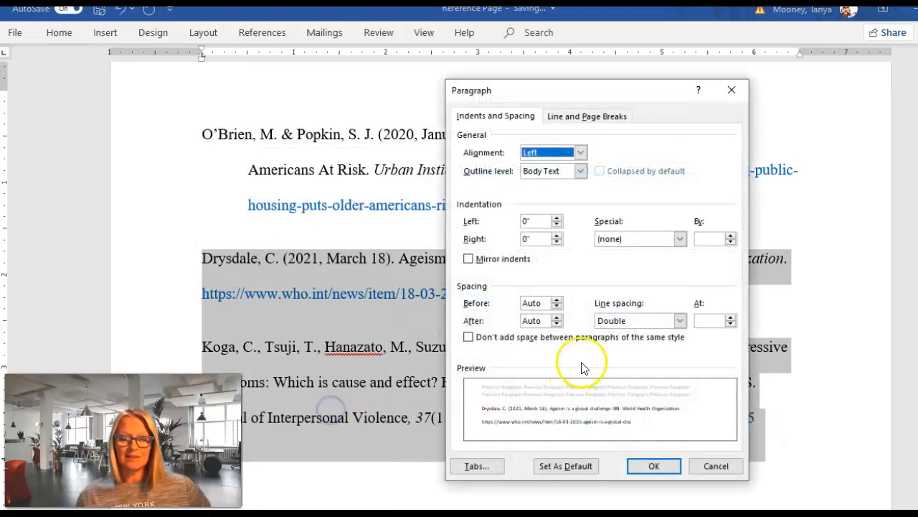
left_click(680, 239)
left_click(642, 272)
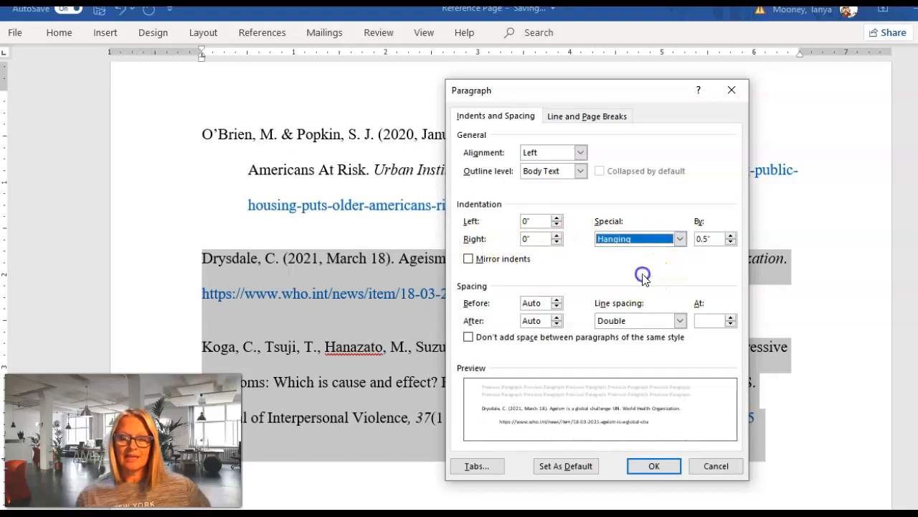
left_click(655, 466)
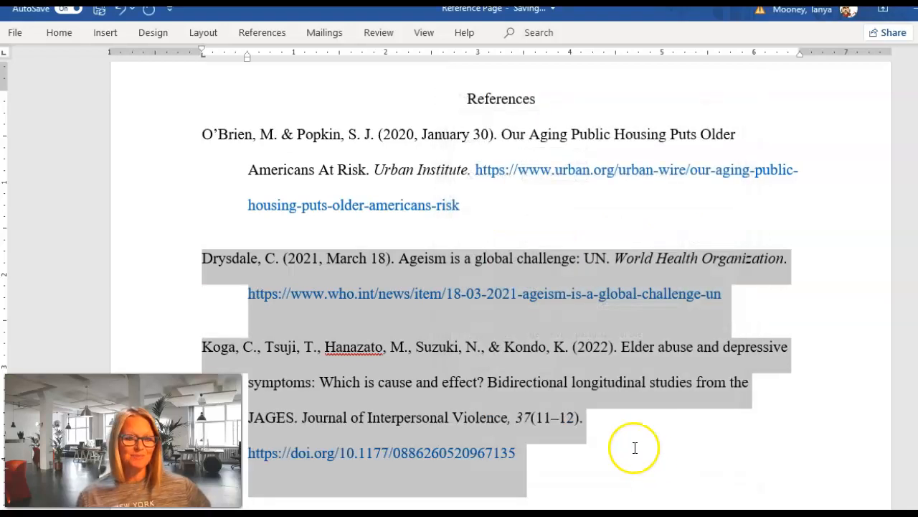
left_click(678, 477)
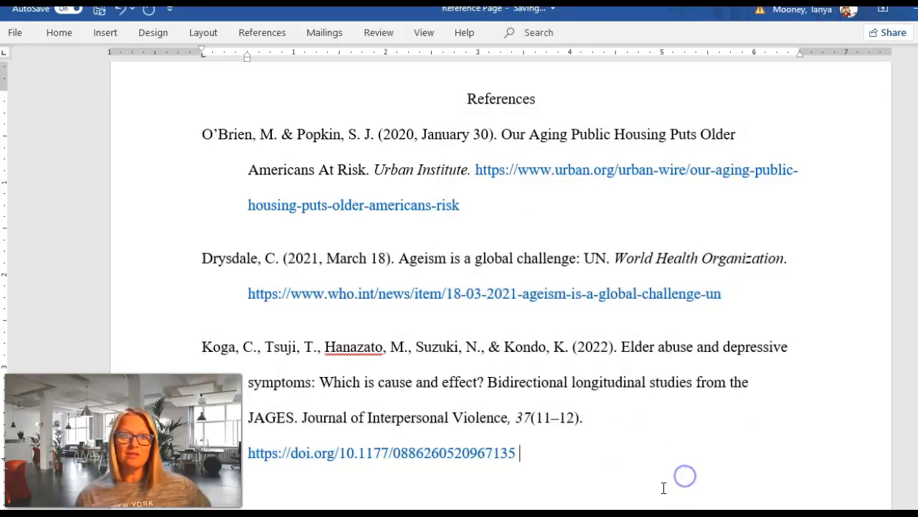
Set the heading and all three reference entries to Double line spacing with no added space between paragraphs of the same style.
left_click_drag(529, 452, 198, 117)
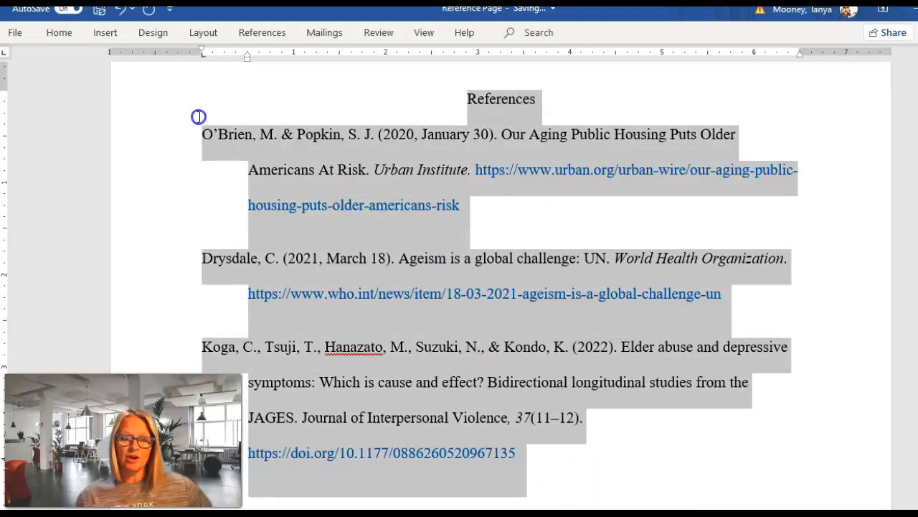
right_click(471, 151)
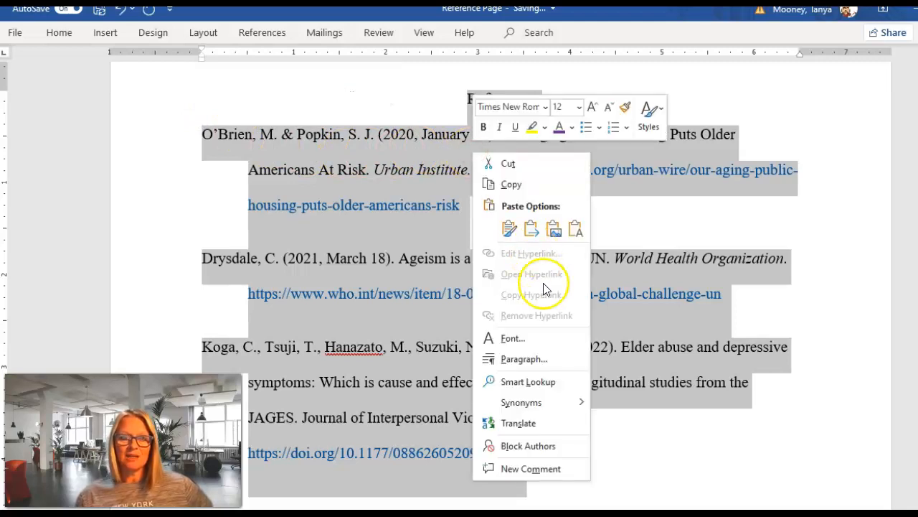
left_click(538, 366)
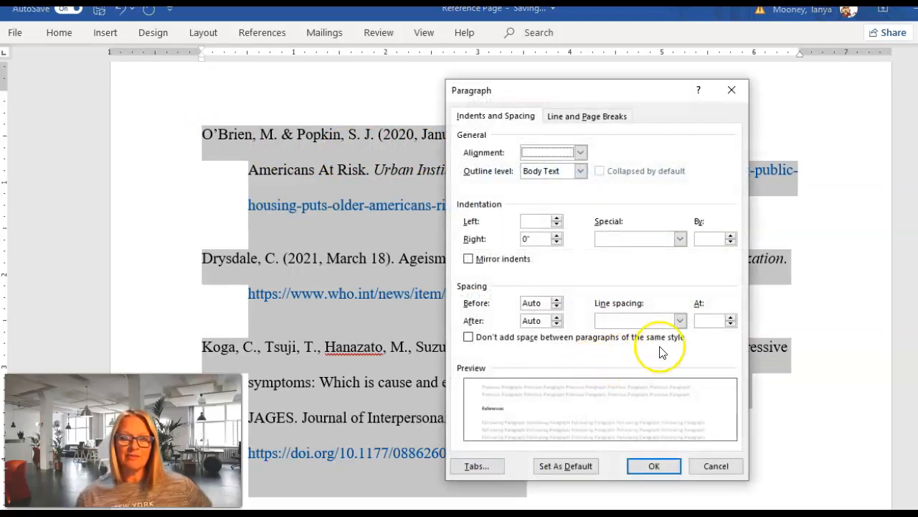
left_click(681, 321)
left_click(630, 351)
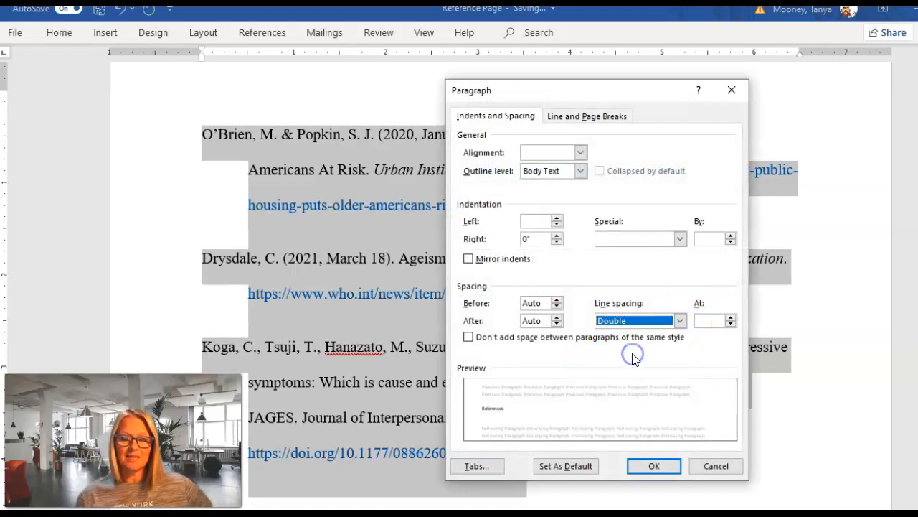
left_click(469, 337)
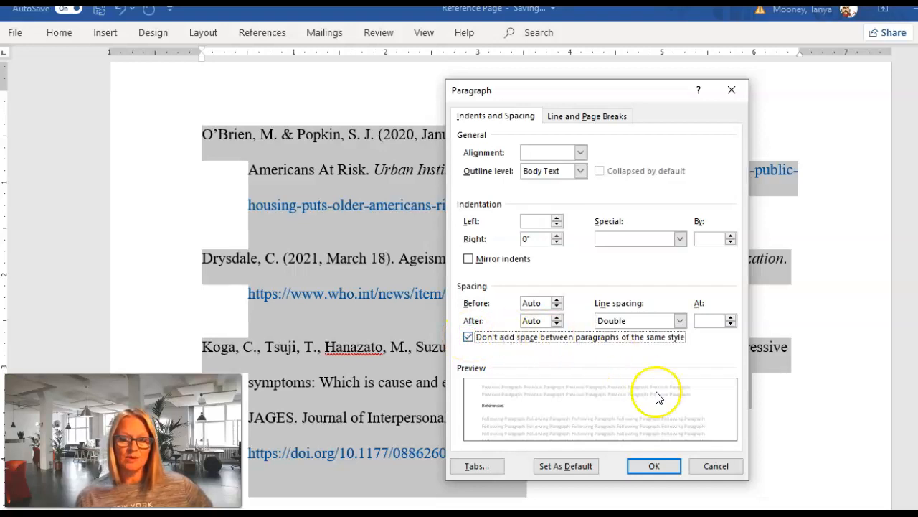
left_click(653, 465)
left_click(678, 460)
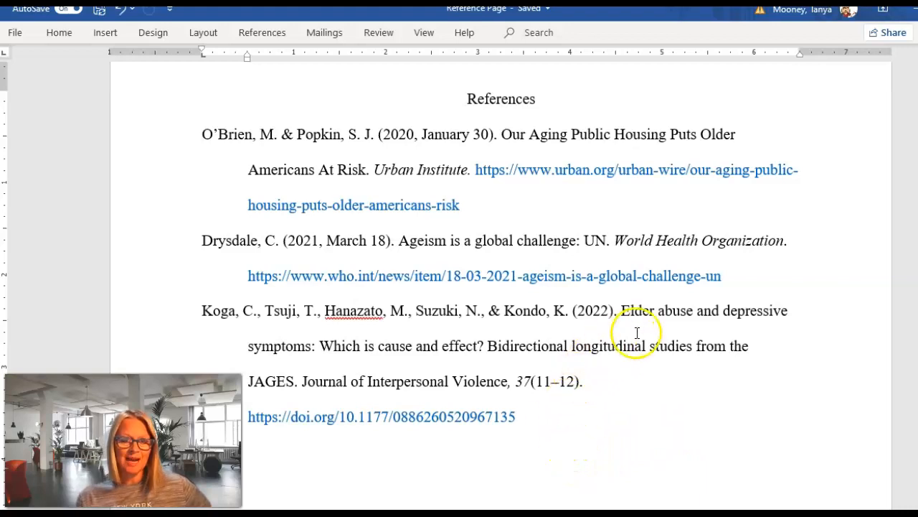
Move the World Health Organization reference above the Urban Institute entry, directly below the heading, leaving no blank line where it was.
left_click_drag(723, 275, 201, 242)
key("ctrl+c")
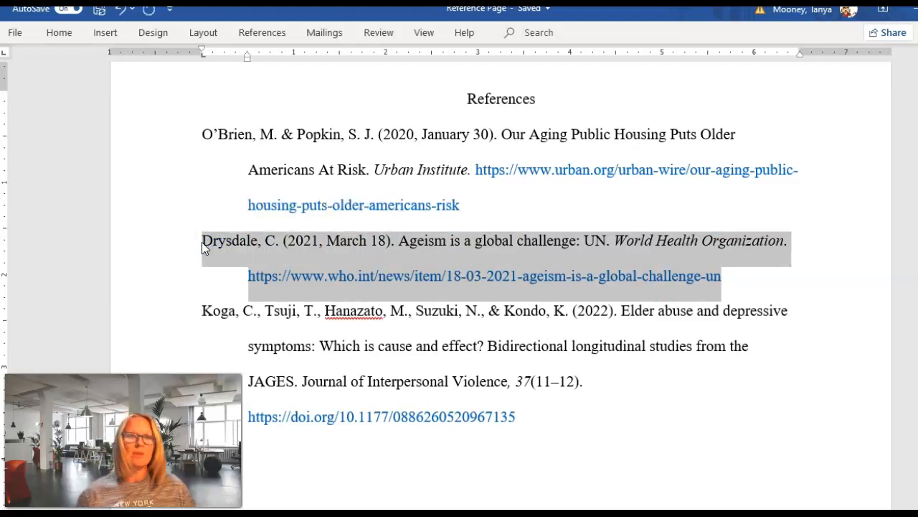
key("Delete")
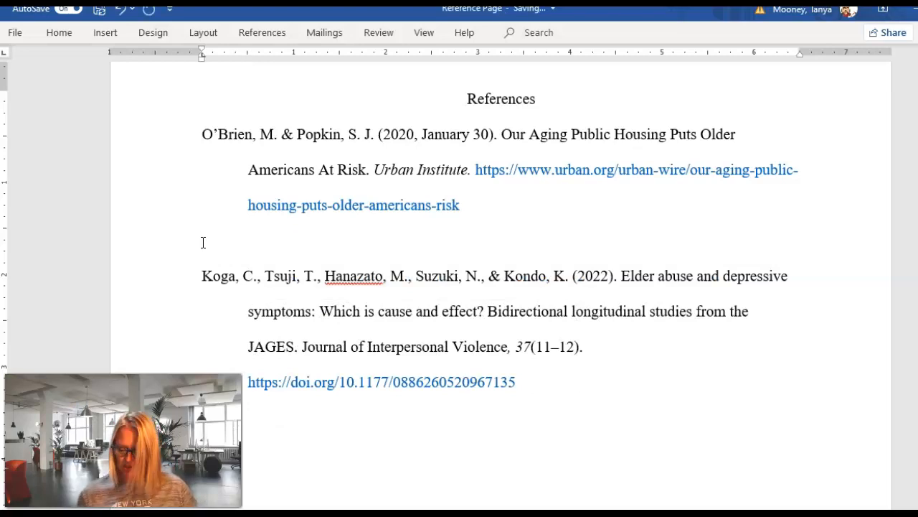
key("Delete")
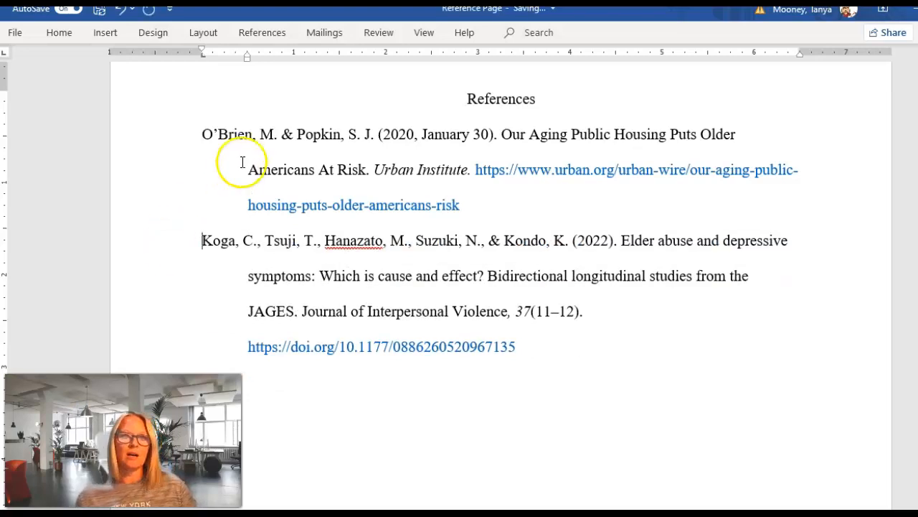
left_click(203, 131)
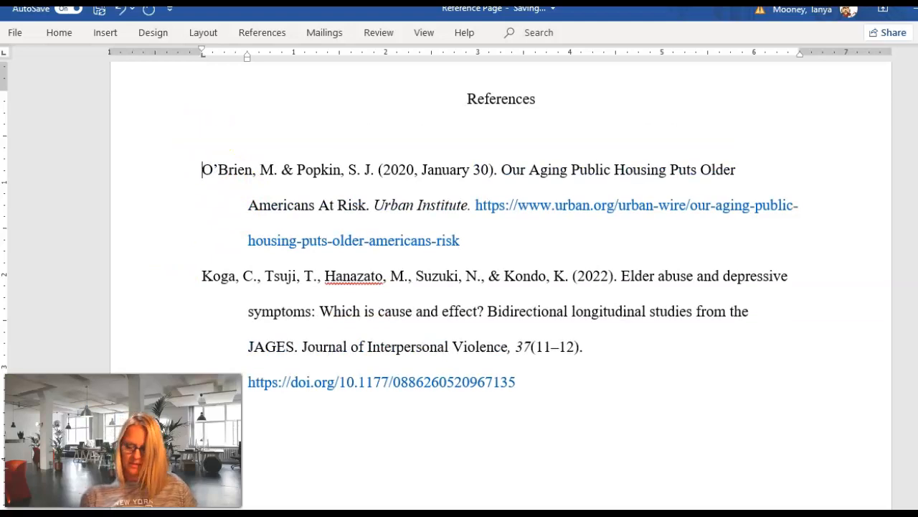
key("ctrl+v")
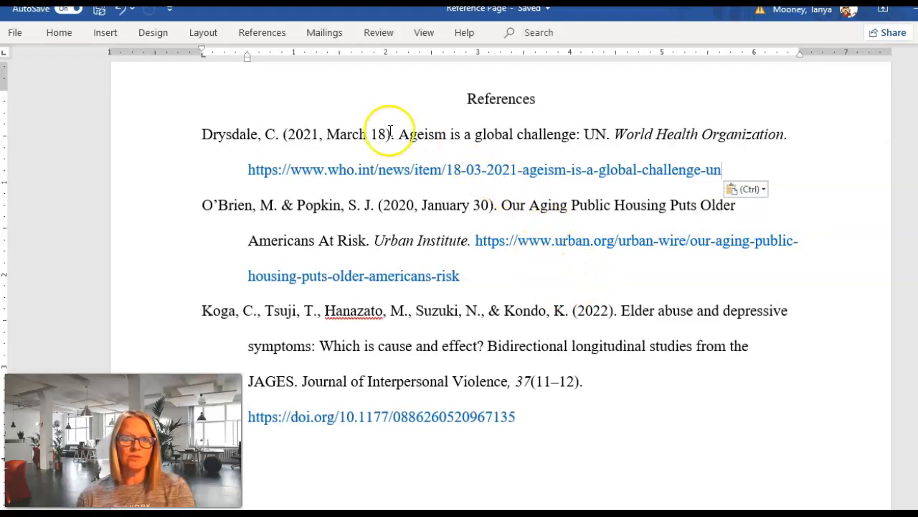
Change the Urban Institute article title to lowercase from "Aging" through "Risk", keeping the first word "Our" capitalized.
left_click_drag(399, 134, 567, 137)
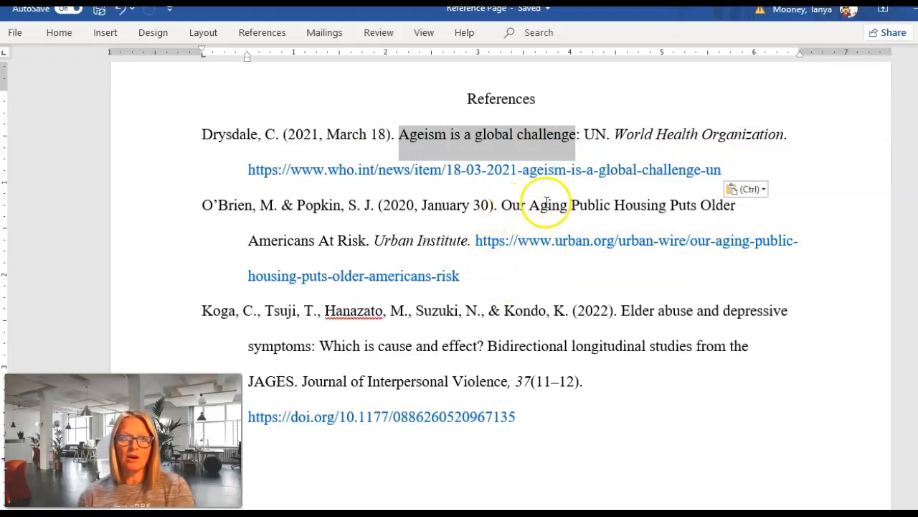
left_click_drag(533, 202, 366, 238)
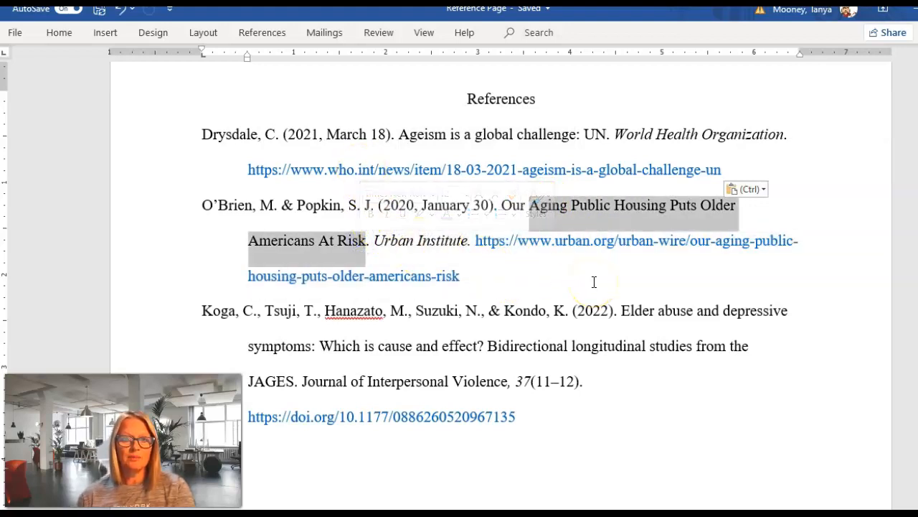
left_click(60, 36)
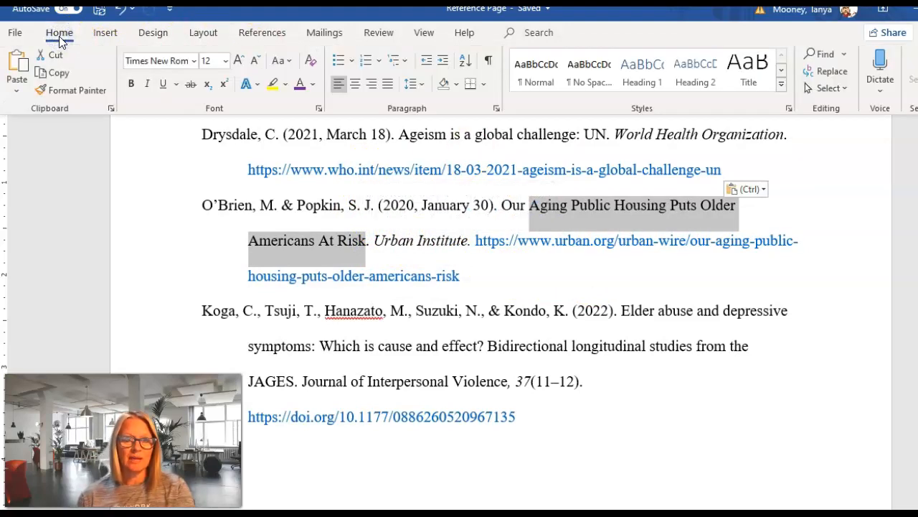
left_click(289, 61)
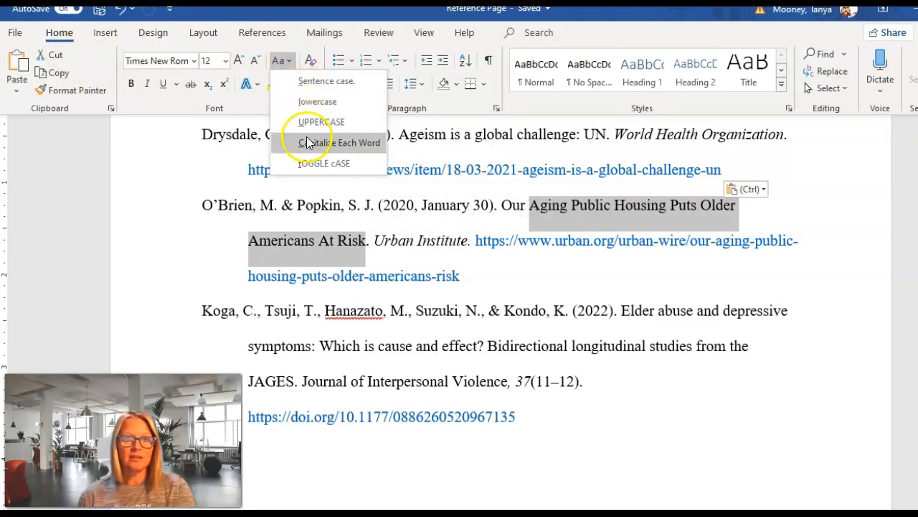
left_click(308, 101)
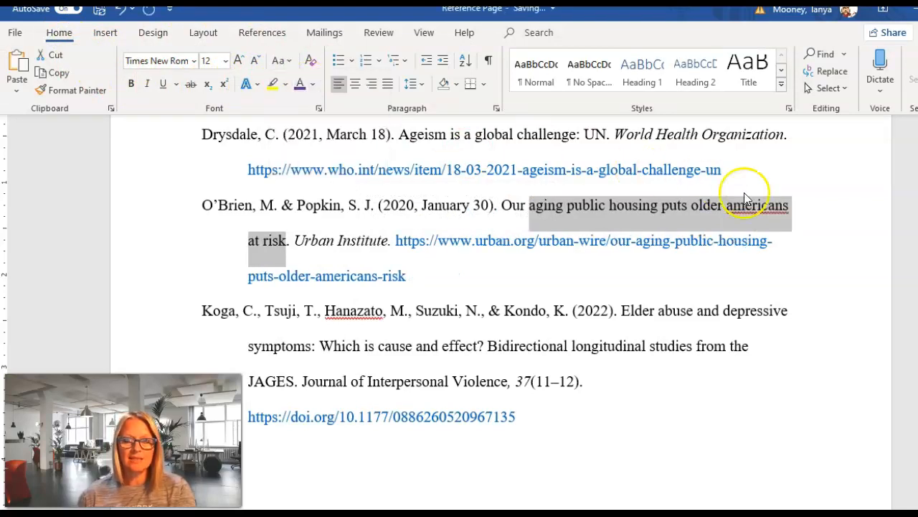
Capitalize the first letter of "Americans" in the Urban Institute article title.
left_click(731, 210)
key("Delete")
type("A")
left_click(682, 280)
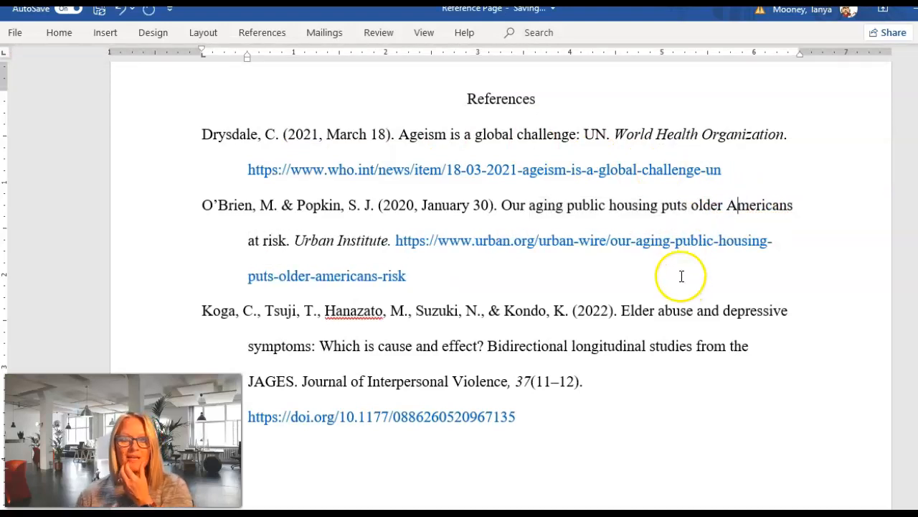
Italicize the journal name "Journal of Interpersonal Violence" and its trailing comma in the last reference entry.
scroll(699, 260, "down", 1)
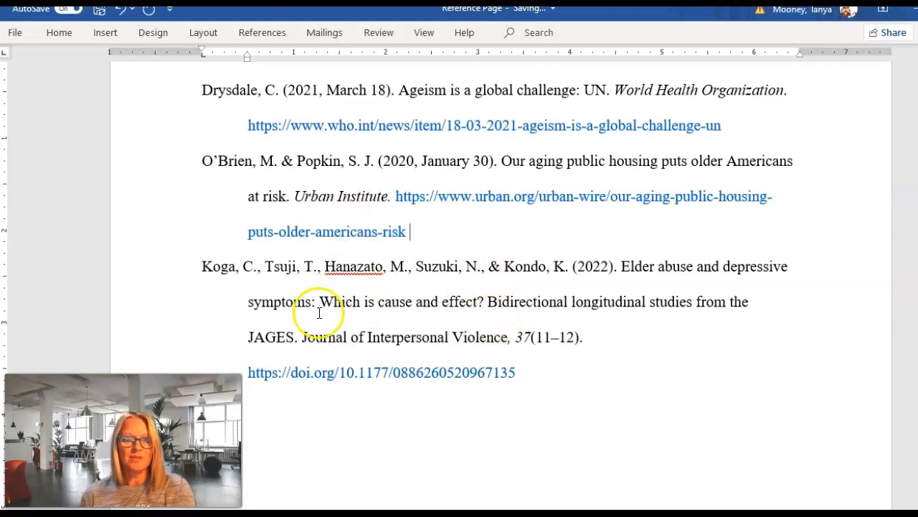
left_click_drag(302, 337, 510, 336)
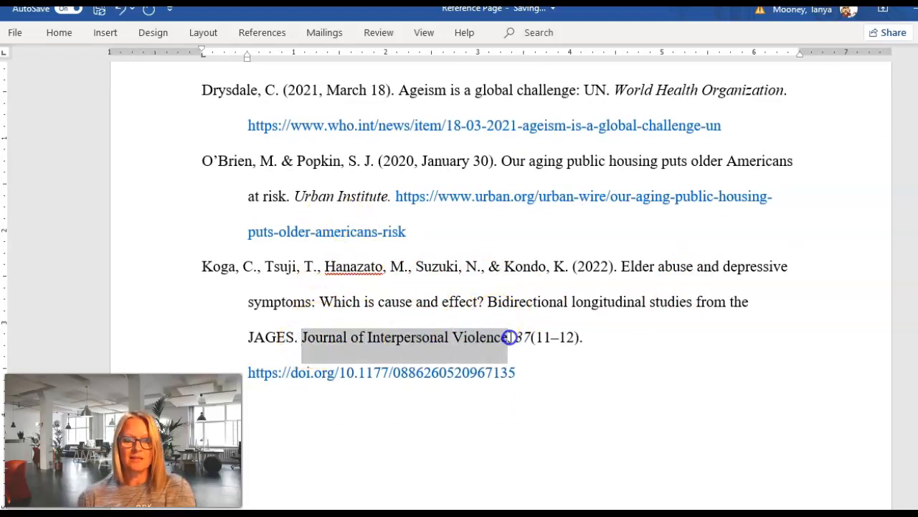
left_click(60, 34)
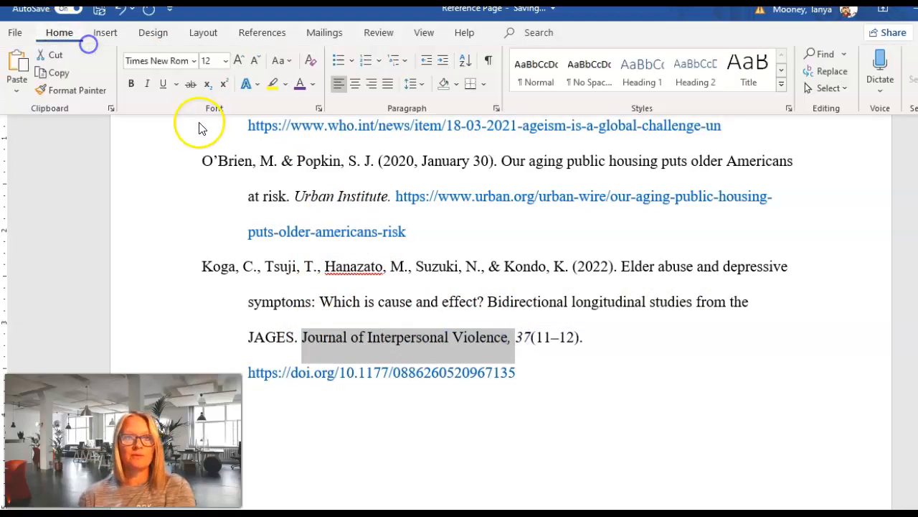
left_click(147, 87)
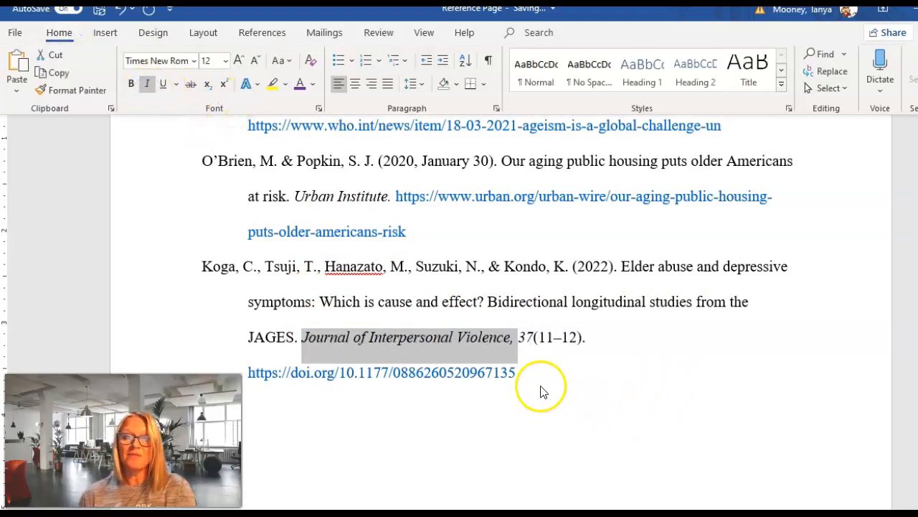
left_click(640, 411)
scroll(644, 411, "up", 3)
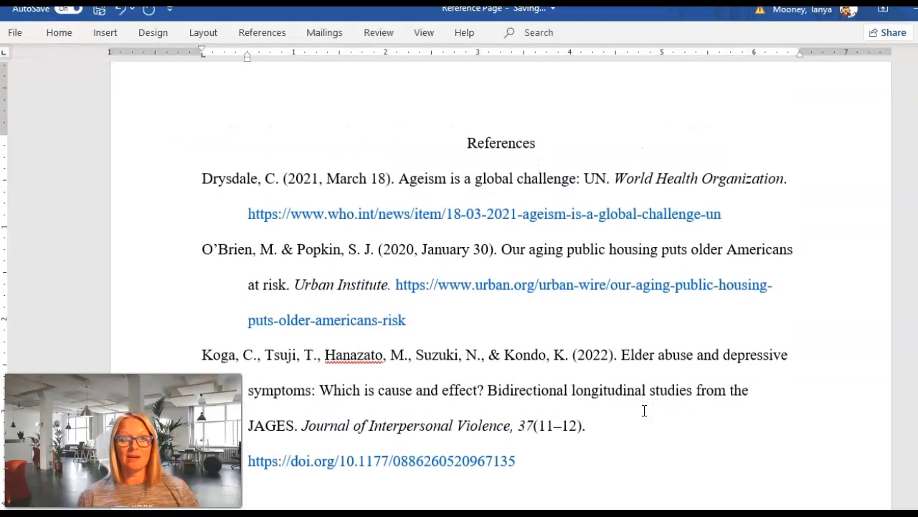